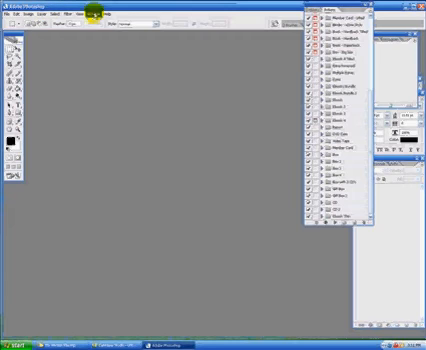
# Step: Expand the e-book cover action set in the Actions palette and select its Start step
pyautogui.click(92, 13)
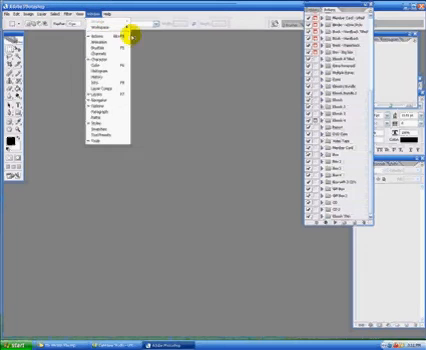
pyautogui.click(345, 6)
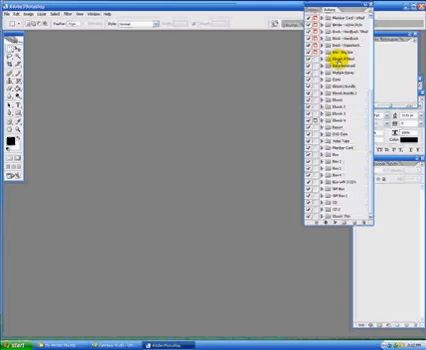
pyautogui.click(340, 59)
pyautogui.click(321, 59)
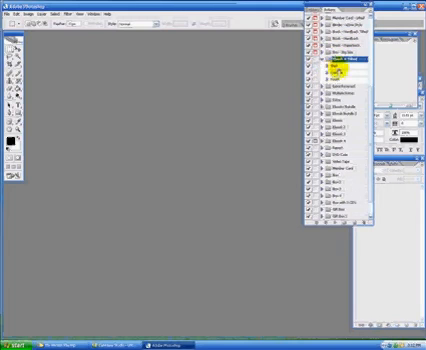
pyautogui.click(336, 66)
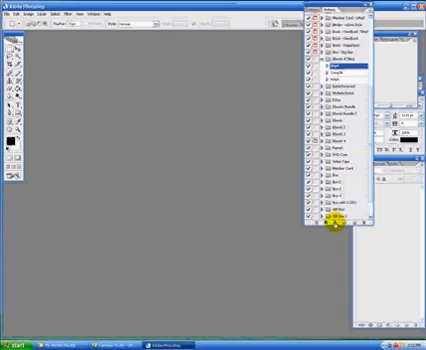
# Step: Play the action (Ctrl+Alt+N) to build the blue cover template and enlarge its window
pyautogui.hotkey('ctrl', 'alt', 'n')
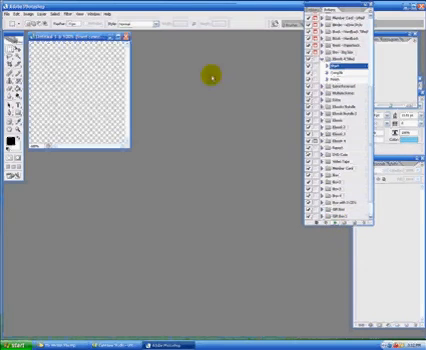
pyautogui.moveTo(334, 220); pyautogui.dragTo(110, 70)
pyautogui.moveTo(78, 60); pyautogui.dragTo(76, 72)
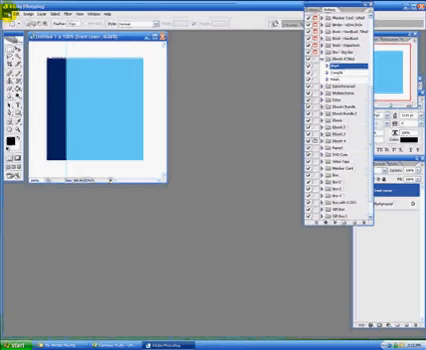
# Step: Open the BOOK COVER-O-MATIC front cover image and move its window to the right
pyautogui.click(6, 13)
pyautogui.click(20, 27)
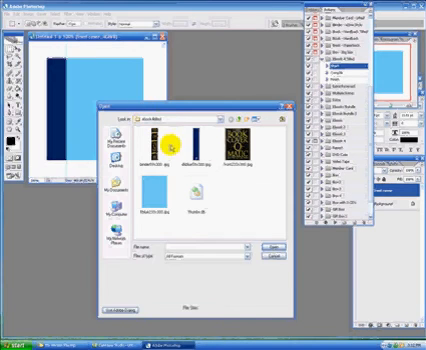
pyautogui.moveTo(228, 106)
pyautogui.mouseDown()
pyautogui.moveTo(255, 60)
pyautogui.moveTo(247, 79)
pyautogui.mouseUp()
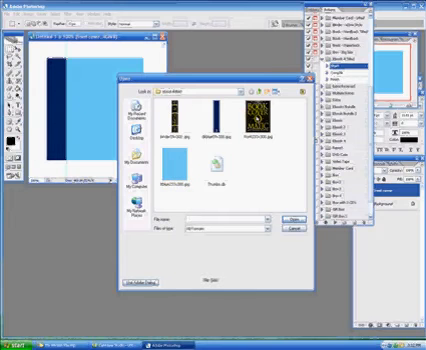
pyautogui.doubleClick(256, 116)
pyautogui.moveTo(75, 40)
pyautogui.mouseDown()
pyautogui.moveTo(215, 48)
pyautogui.moveTo(222, 52)
pyautogui.mouseUp()
# Step: Open the spine image from the untitled cover document via File > Open
pyautogui.click(113, 84)
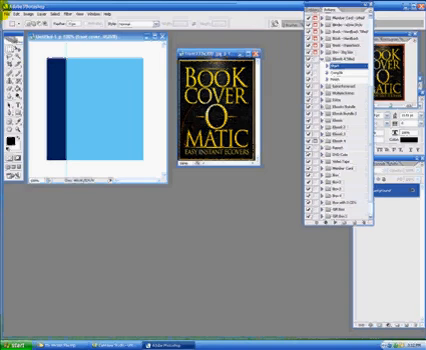
pyautogui.click(16, 14)
pyautogui.click(20, 29)
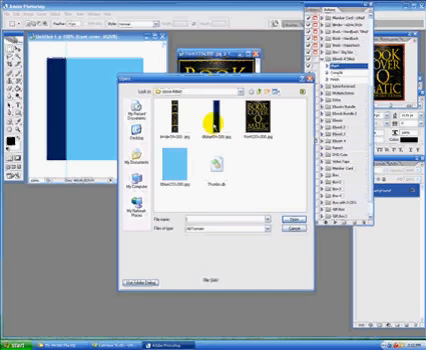
pyautogui.doubleClick(176, 117)
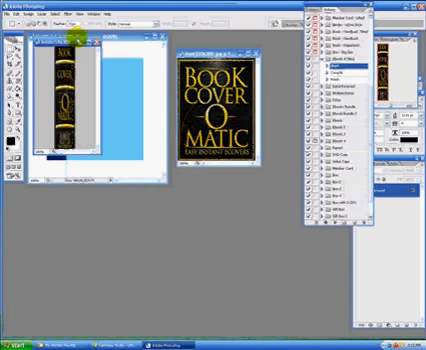
# Step: Select the entire spine image and copy it to the clipboard
pyautogui.moveTo(78, 40)
pyautogui.mouseDown()
pyautogui.moveTo(73, 97)
pyautogui.moveTo(186, 185)
pyautogui.moveTo(158, 167)
pyautogui.moveTo(105, 42)
pyautogui.moveTo(63, 72)
pyautogui.moveTo(62, 62)
pyautogui.moveTo(62, 196)
pyautogui.mouseUp()
pyautogui.click(200, 47)
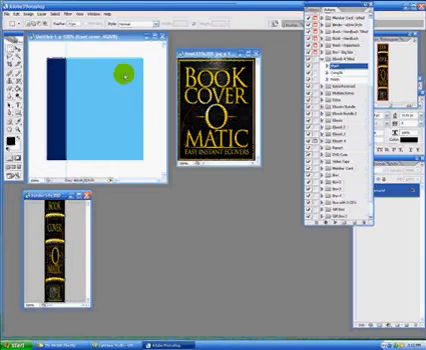
pyautogui.click(126, 74)
pyautogui.click(38, 224)
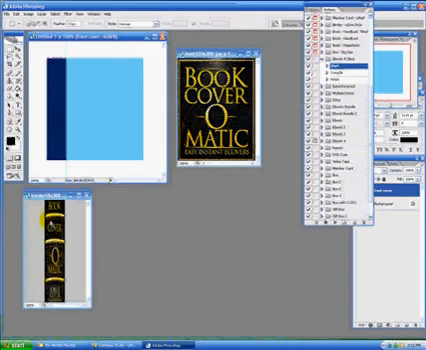
pyautogui.click(72, 70)
pyautogui.click(60, 14)
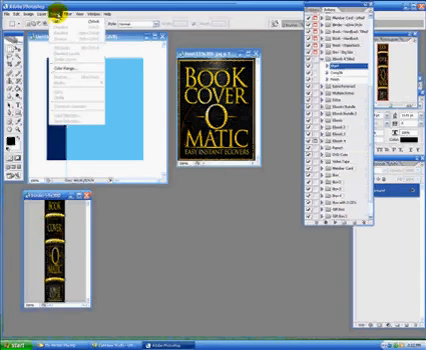
pyautogui.click(62, 21)
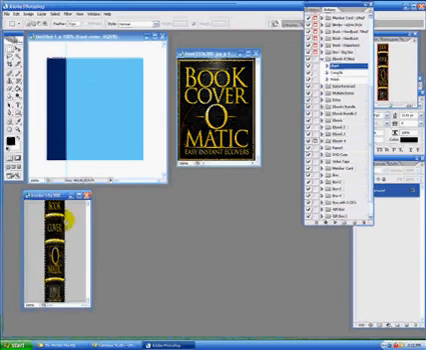
pyautogui.click(17, 13)
pyautogui.click(22, 56)
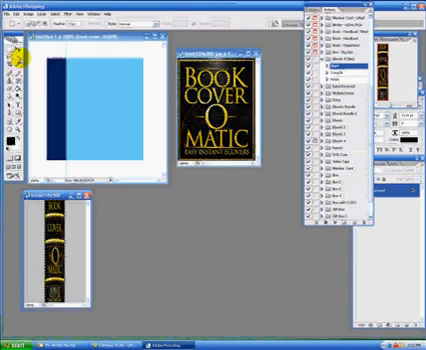
# Step: Load the cover layer's outline as a selection in the untitled document
pyautogui.click(77, 70)
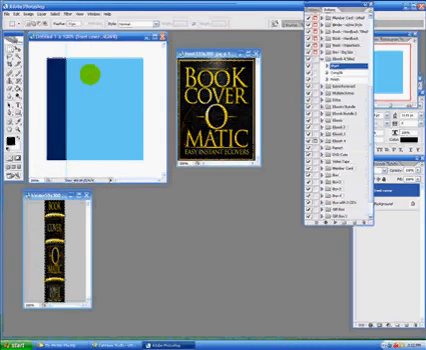
pyautogui.click(381, 203)
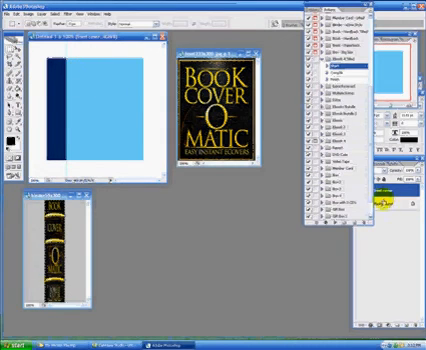
pyautogui.click(388, 190)
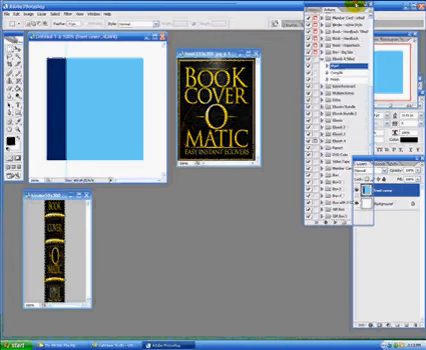
pyautogui.moveTo(333, 5); pyautogui.dragTo(309, 5)
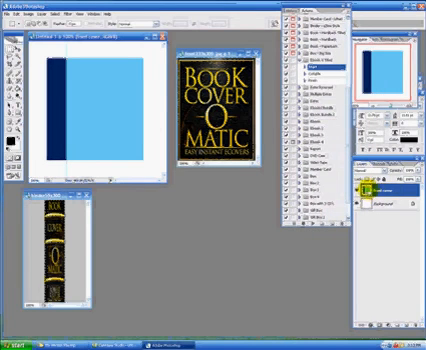
pyautogui.keyDown('ctrl'); pyautogui.click(366, 187); pyautogui.keyUp('ctrl')
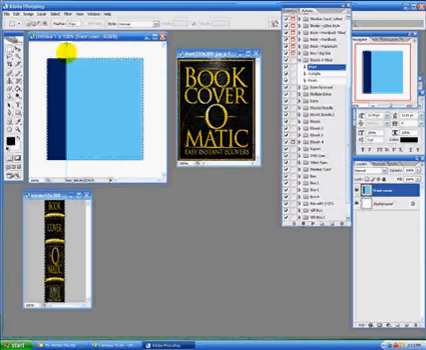
# Step: Paste the spine into the selection and slide it to the canvas's left edge with the Move tool
pyautogui.click(16, 14)
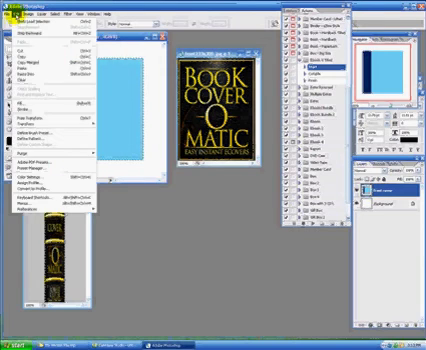
pyautogui.click(22, 72)
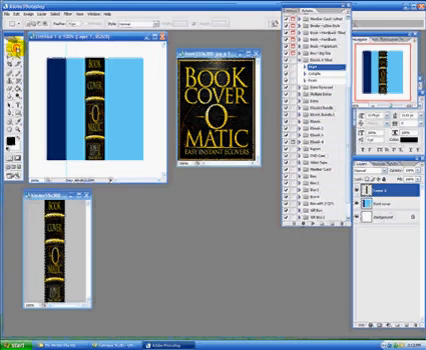
pyautogui.click(14, 47)
pyautogui.click(108, 87)
pyautogui.moveTo(108, 87); pyautogui.dragTo(68, 85)
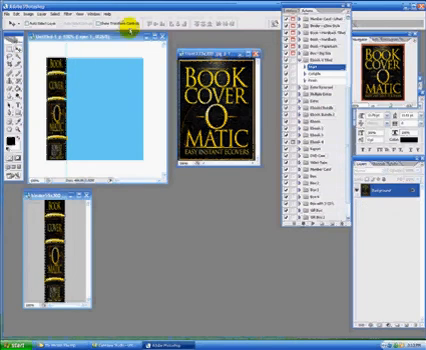
pyautogui.click(55, 13)
pyautogui.click(60, 34)
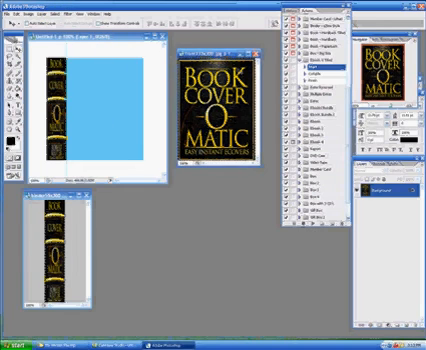
# Step: Copy the spine and paste it onto the Book cover layer in Untitled-1
pyautogui.click(17, 13)
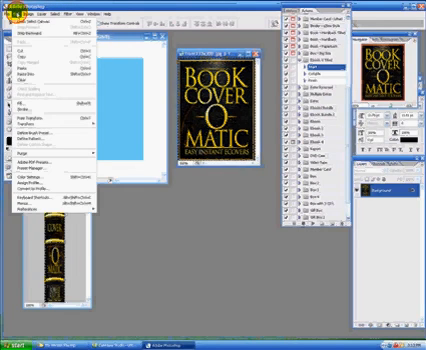
pyautogui.click(30, 55)
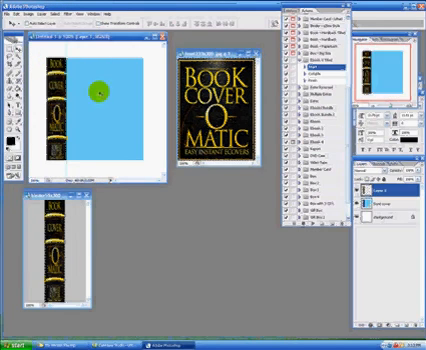
pyautogui.click(383, 205)
pyautogui.click(383, 204)
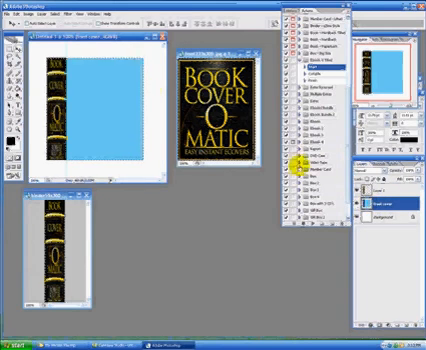
# Step: Paste the front cover as Layer 2 and shift it so the spine shows at its left
pyautogui.moveTo(95, 76); pyautogui.dragTo(108, 76)
pyautogui.click(105, 80)
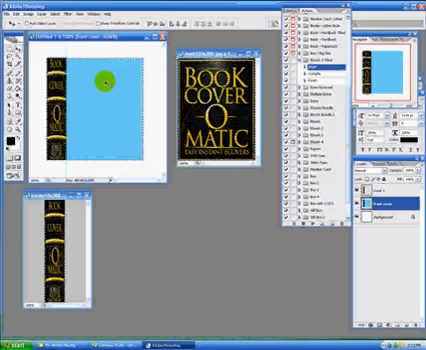
pyautogui.click(18, 14)
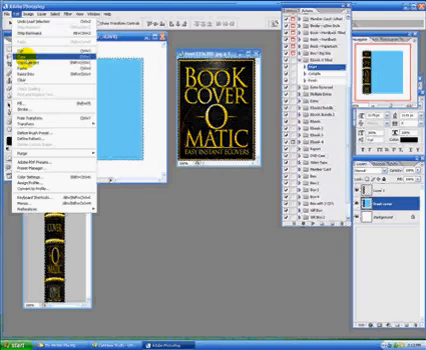
pyautogui.click(25, 68)
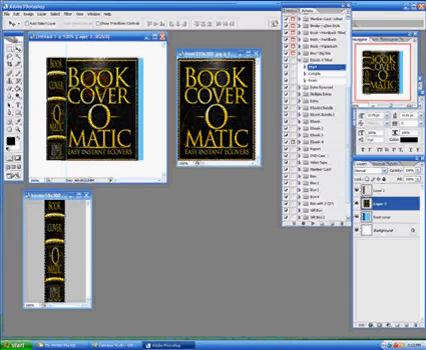
pyautogui.moveTo(100, 110); pyautogui.dragTo(88, 110)
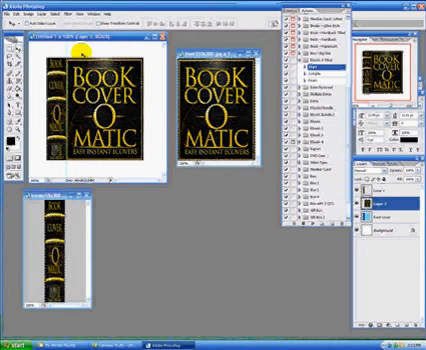
# Step: Run the cover action's remaining steps to build the tilted 3D book with shadow on white
pyautogui.click(315, 72)
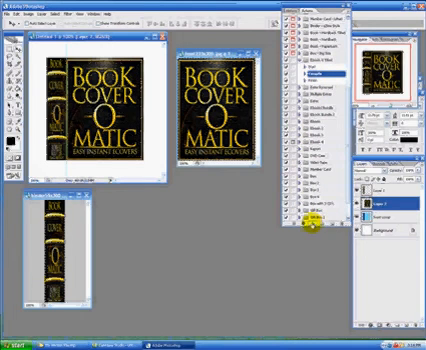
pyautogui.click(313, 222)
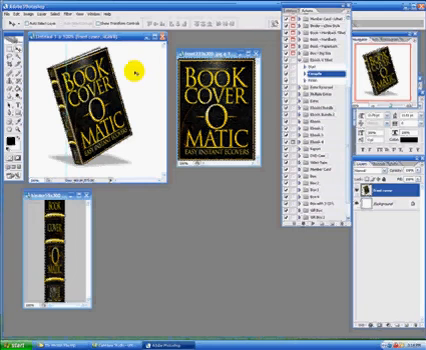
pyautogui.click(318, 80)
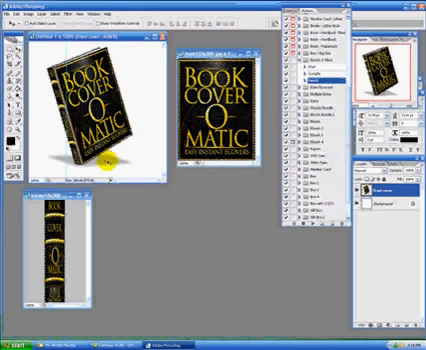
pyautogui.click(312, 226)
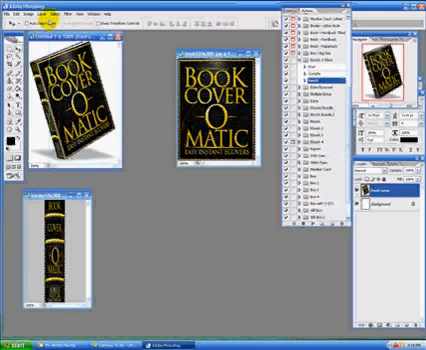
# Step: Save the mockup as a Photoshop PSD file, accepting the format compatibility options
pyautogui.click(8, 14)
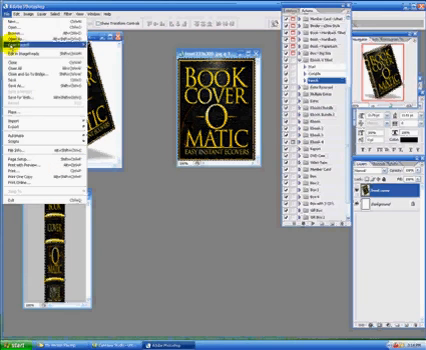
pyautogui.click(26, 88)
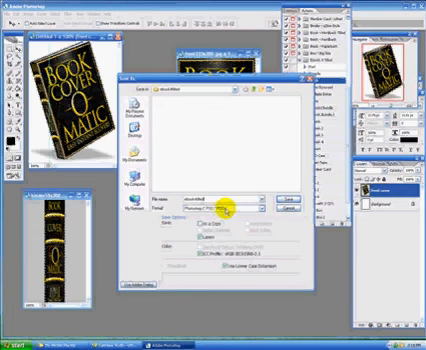
pyautogui.click(284, 200)
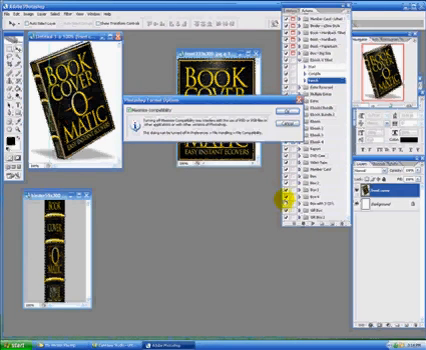
pyautogui.click(286, 112)
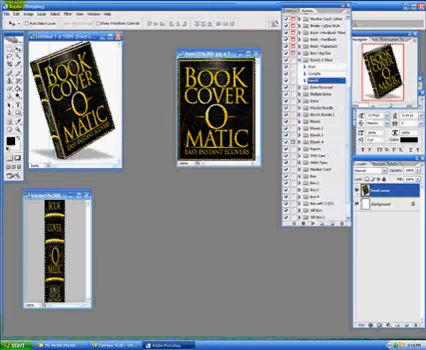
# Step: Set up a second Save As in JPEG format with a .jpg file name and save it
pyautogui.click(8, 14)
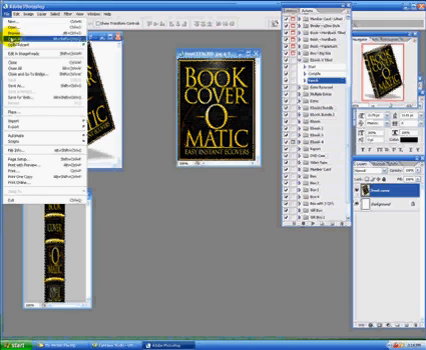
pyautogui.click(17, 86)
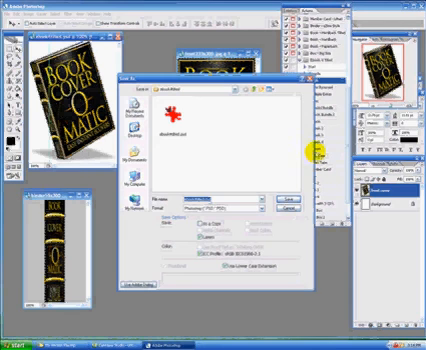
pyautogui.click(220, 199)
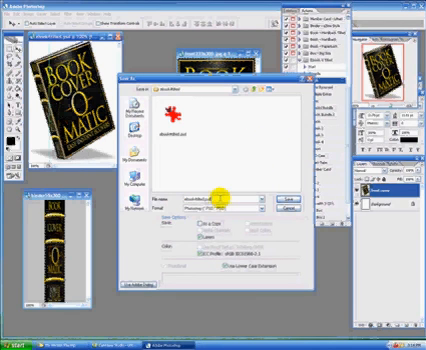
pyautogui.press('Tab')
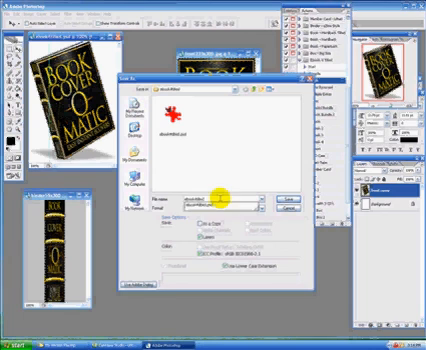
pyautogui.click(260, 208)
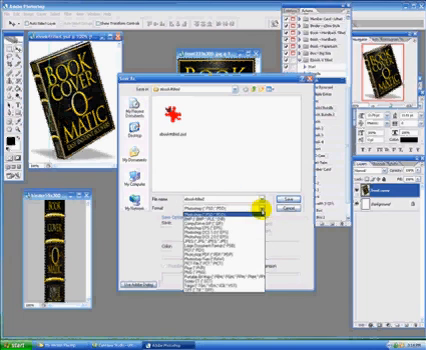
pyautogui.click(262, 240)
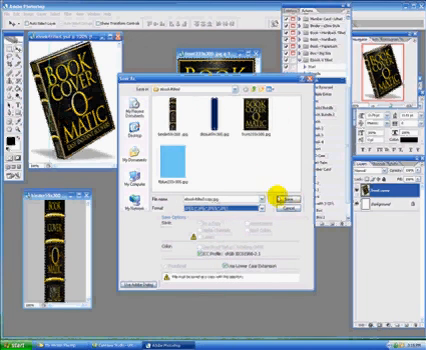
pyautogui.doubleClick(210, 199)
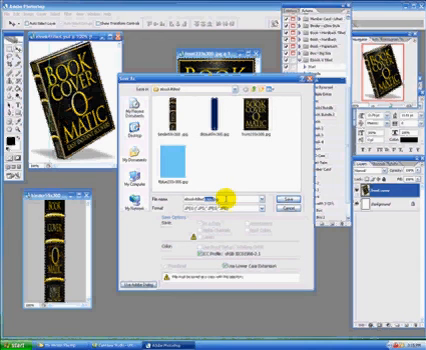
pyautogui.write('.jpg')
pyautogui.click(285, 199)
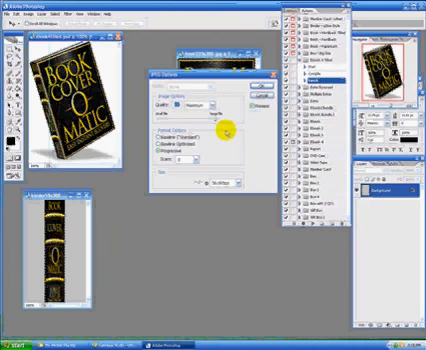
# Step: Accept the JPEG quality settings to finish saving the JPEG copy
pyautogui.click(261, 87)
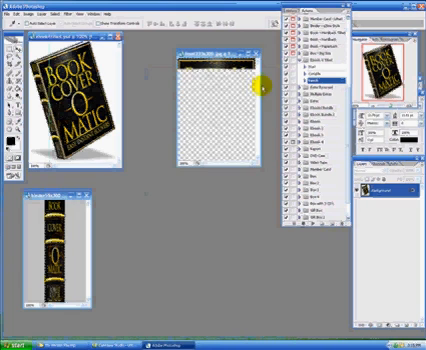